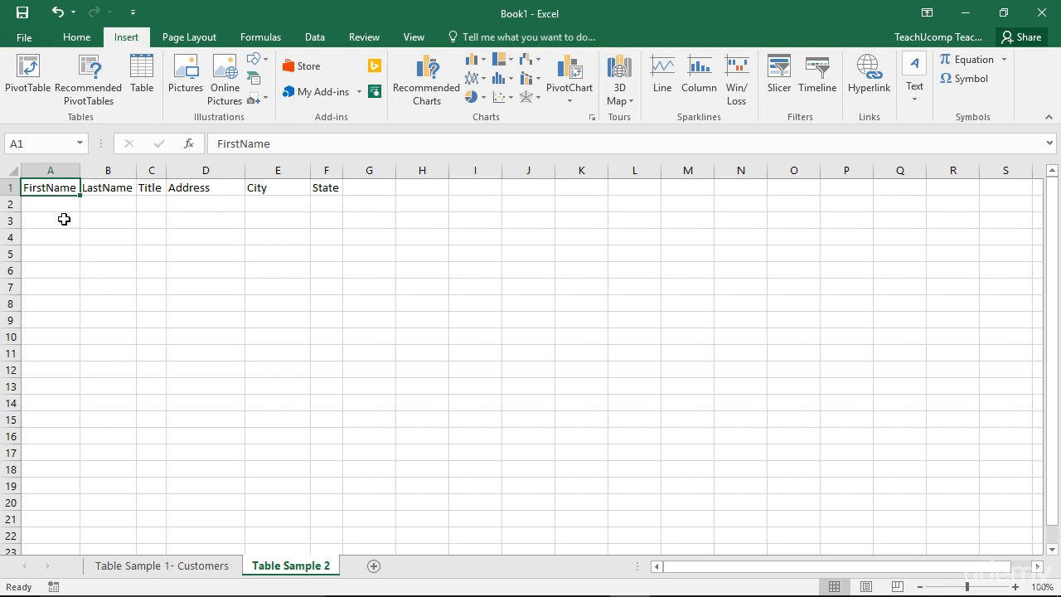
# Examine the field columns from FirstName through State on the Table Sample 2 sheet.
pyautogui.click(55, 171)
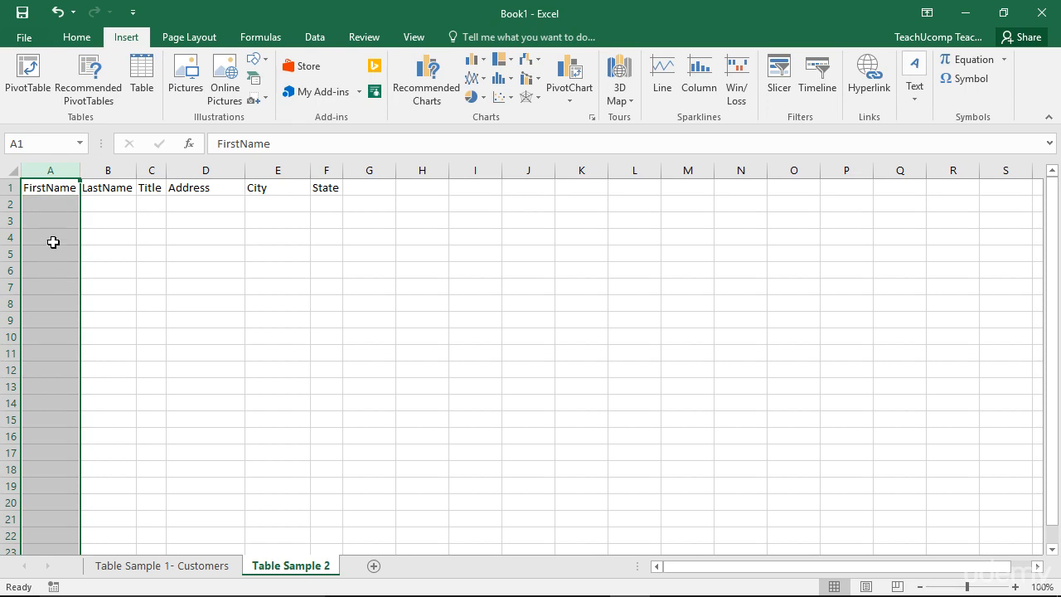
pyautogui.click(108, 172)
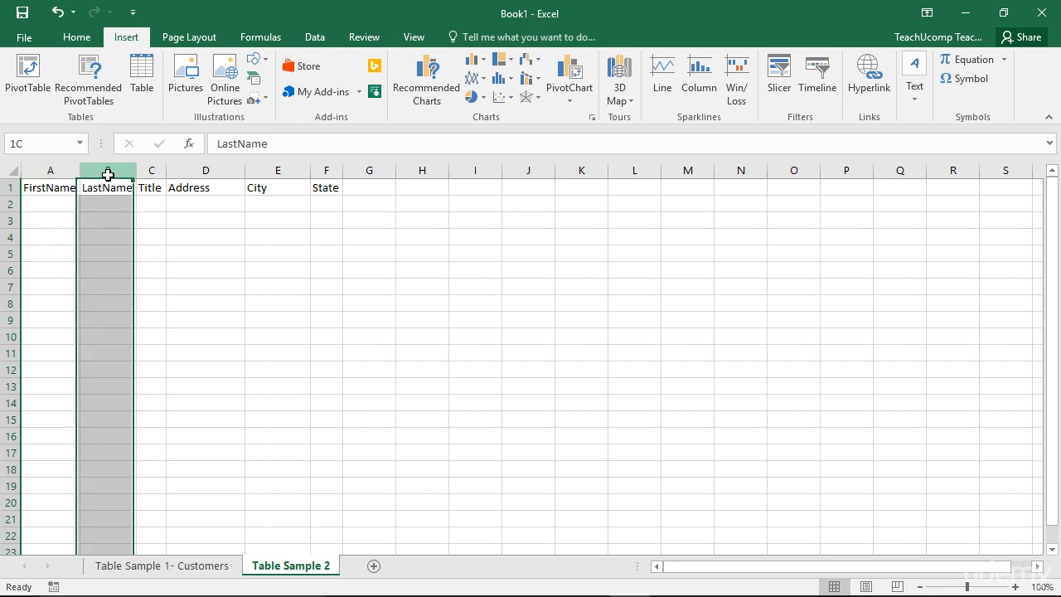
pyautogui.click(151, 171)
pyautogui.click(191, 171)
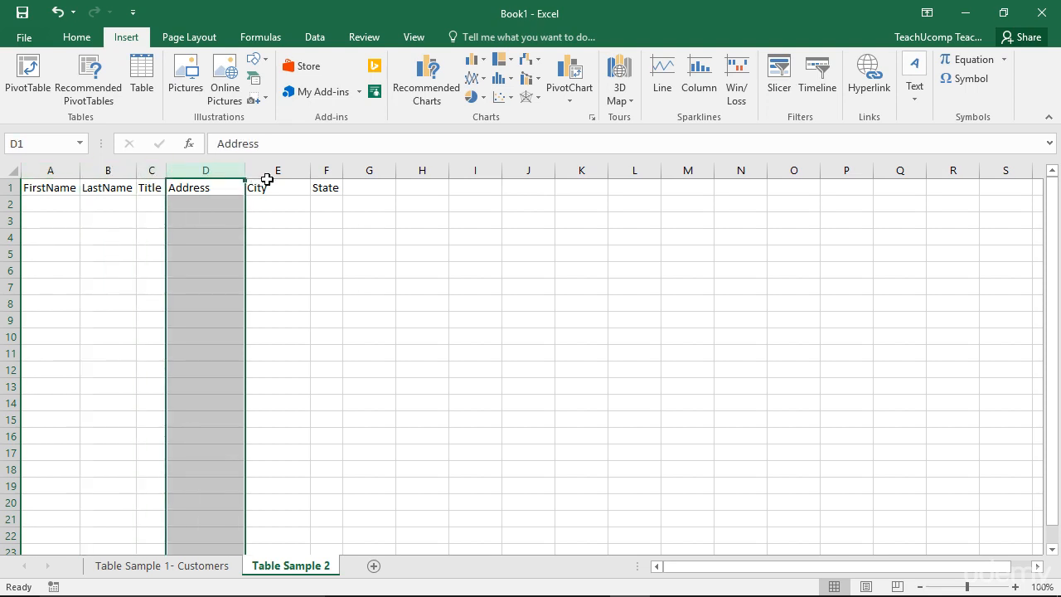
pyautogui.click(258, 188)
pyautogui.click(324, 172)
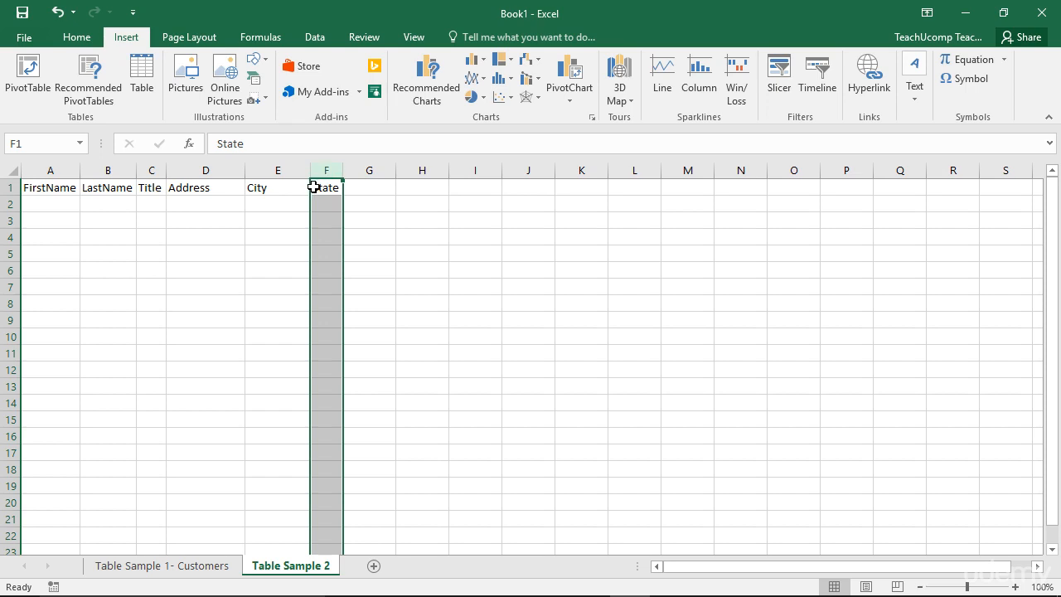
# Examine the first customer record and the header cells on the Table Sample 1- Customers sheet.
pyautogui.click(149, 567)
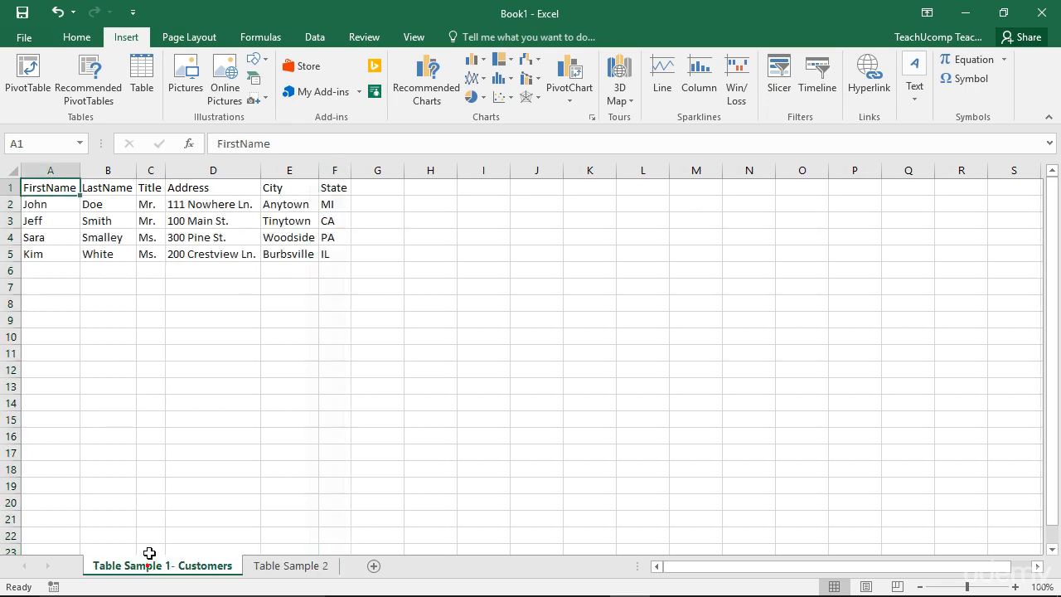
pyautogui.click(11, 206)
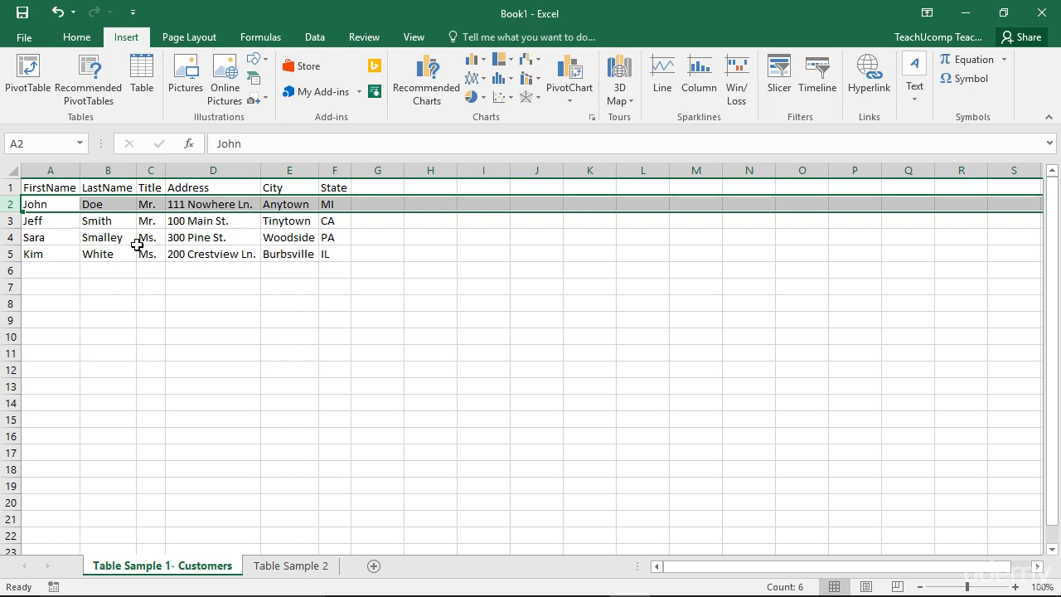
pyautogui.click(65, 190)
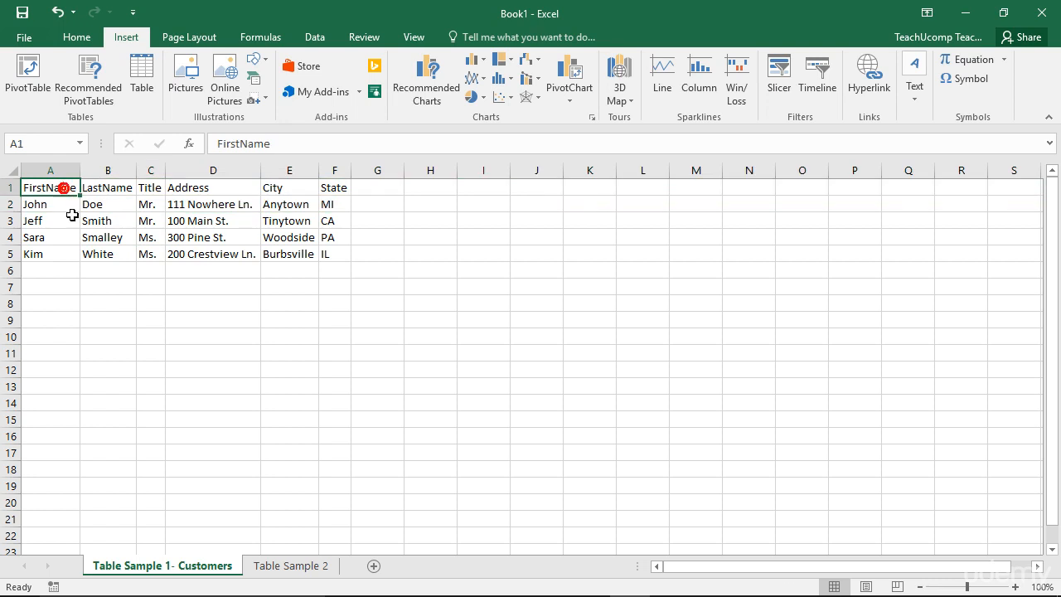
# Return to the Table Sample 2 sheet and examine its header cells and the whole header row.
pyautogui.click(287, 566)
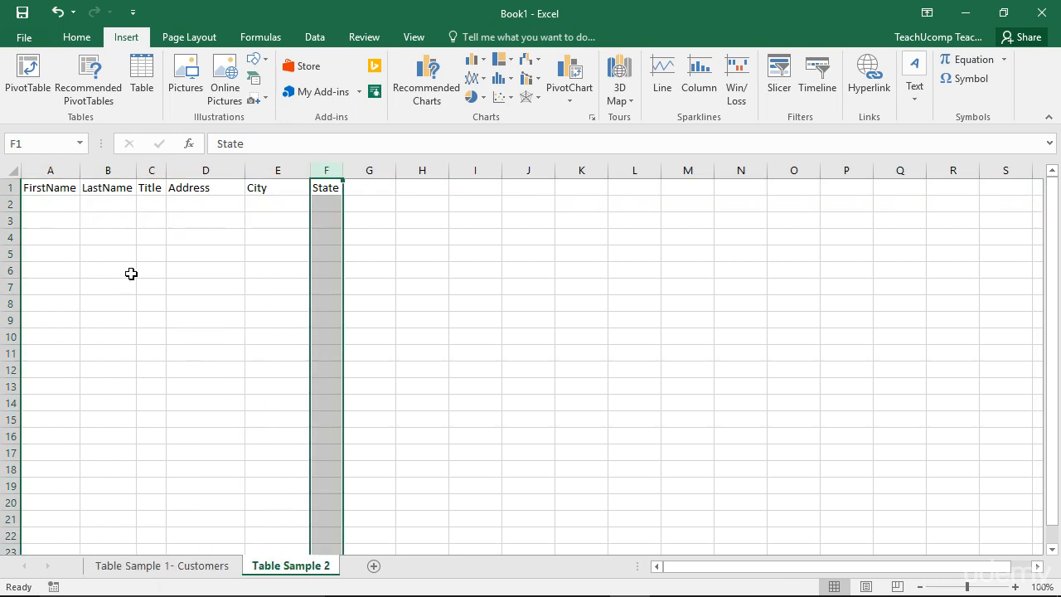
pyautogui.click(53, 189)
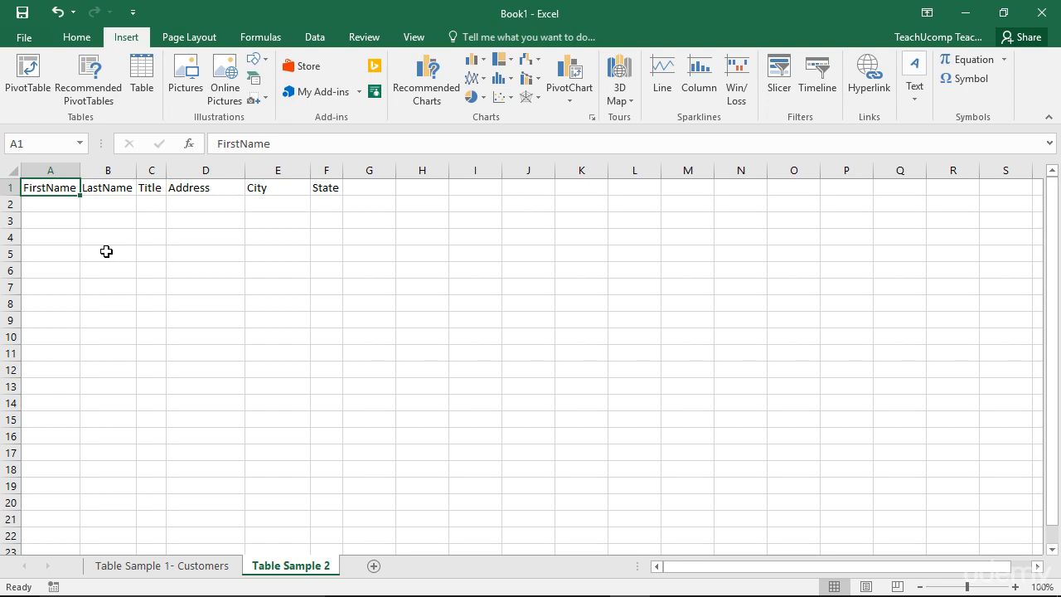
pyautogui.click(63, 169)
pyautogui.click(83, 189)
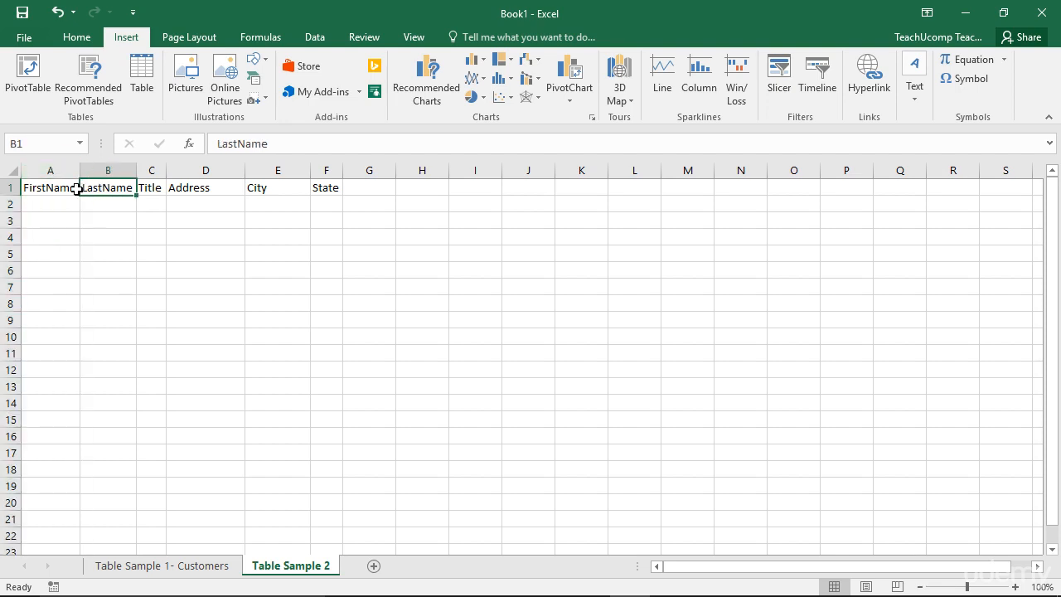
pyautogui.click(75, 188)
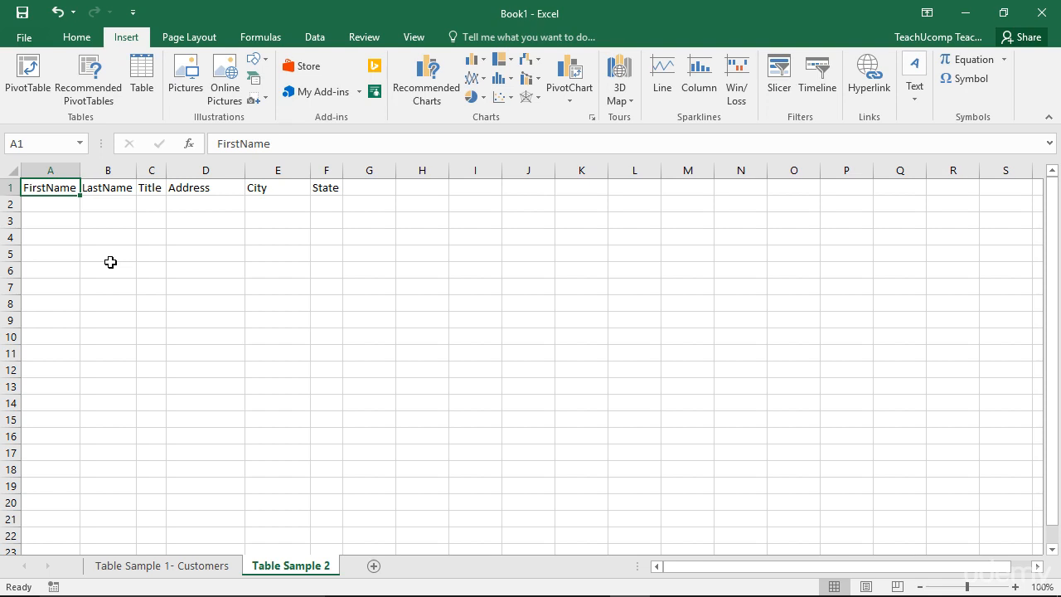
pyautogui.click(12, 190)
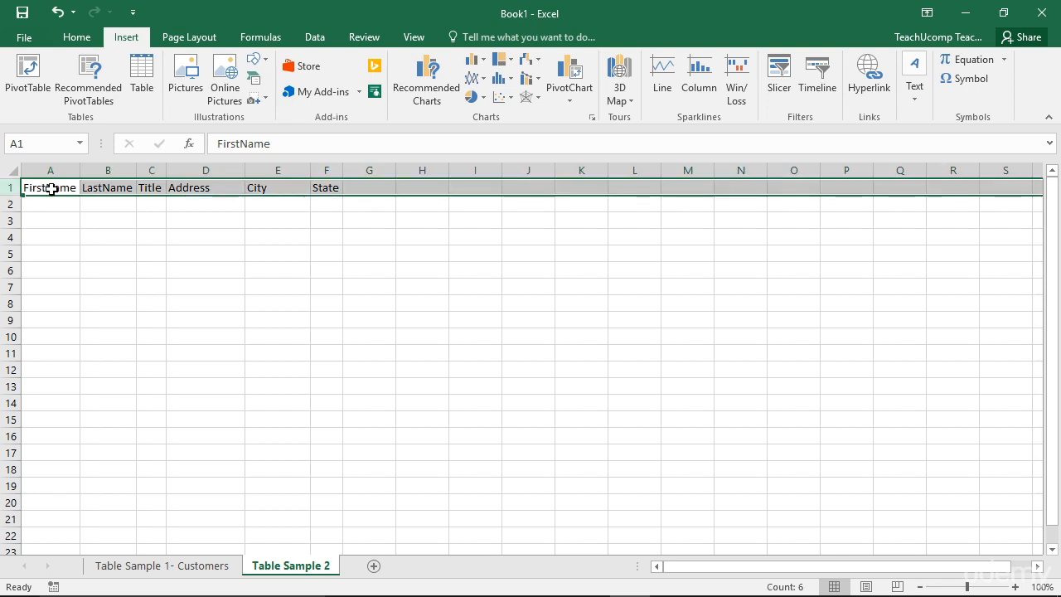
# Create a table with headers from the field names in A1:F1, and select the first blank cell under FirstName.
pyautogui.click(51, 189)
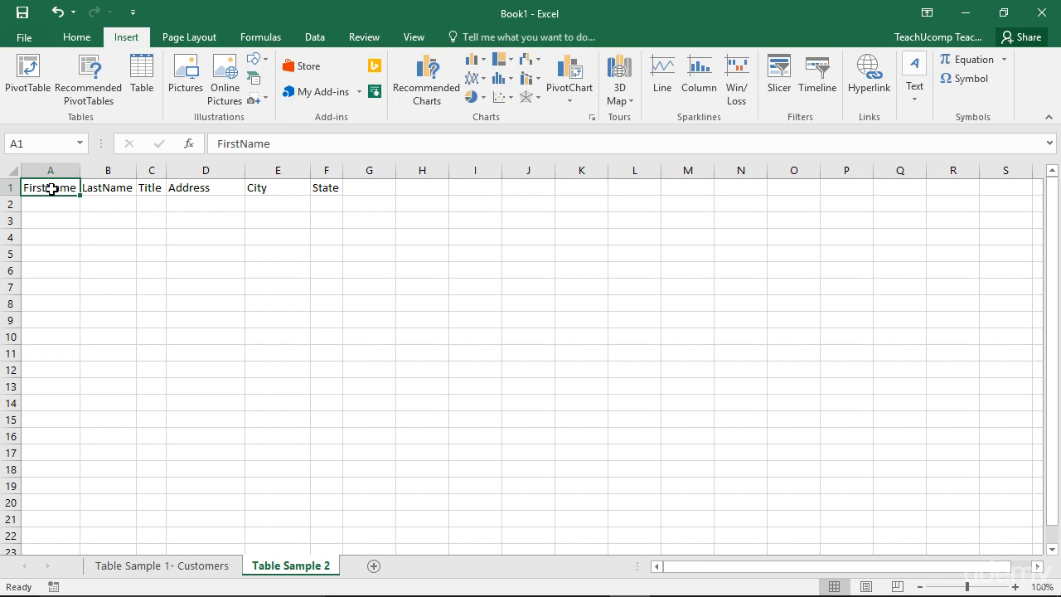
pyautogui.moveTo(51, 189); pyautogui.dragTo(316, 193)
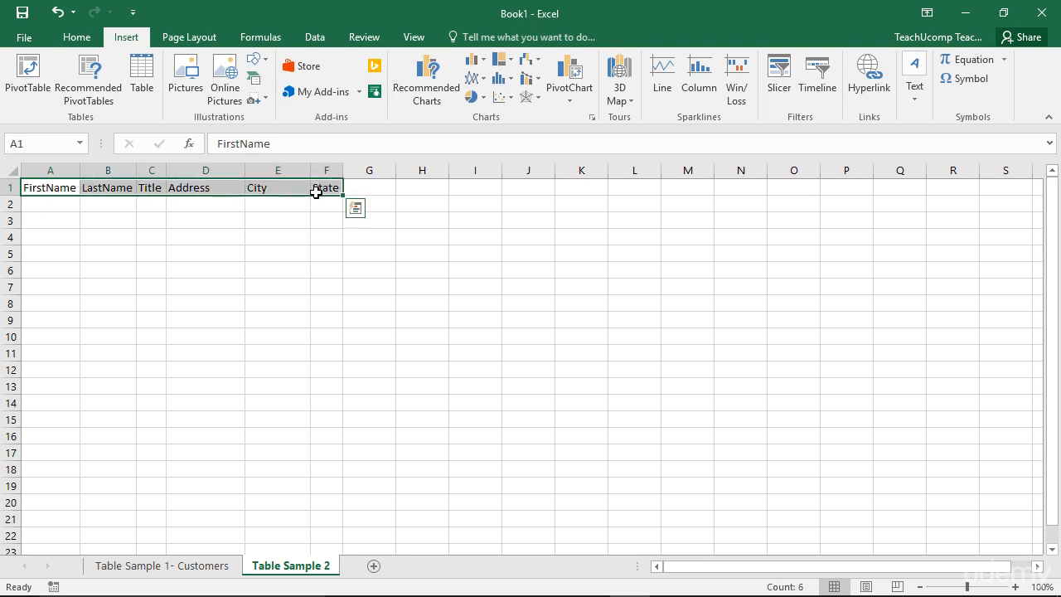
pyautogui.click(141, 76)
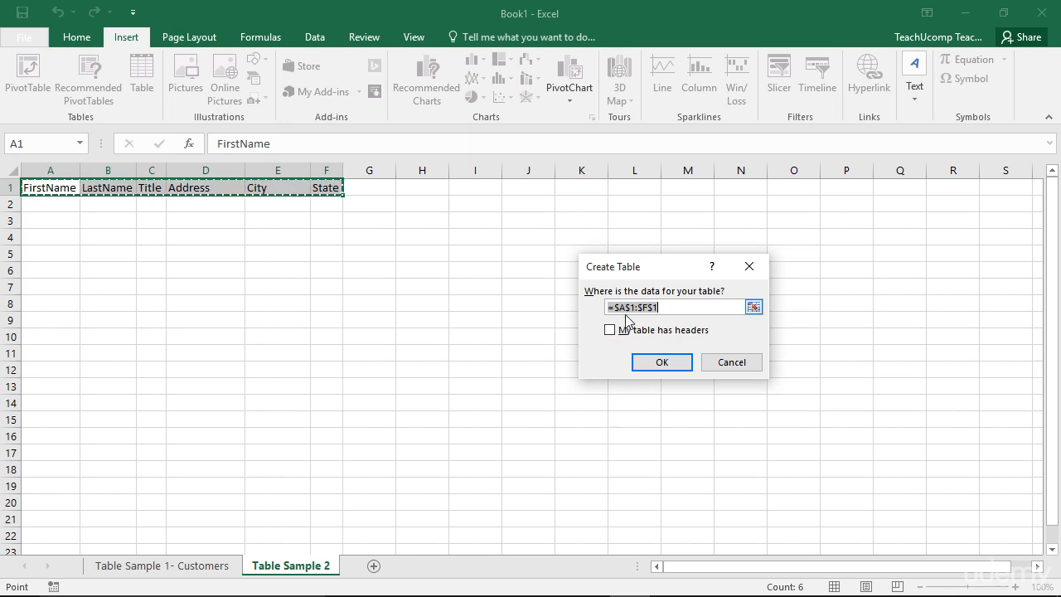
pyautogui.click(610, 330)
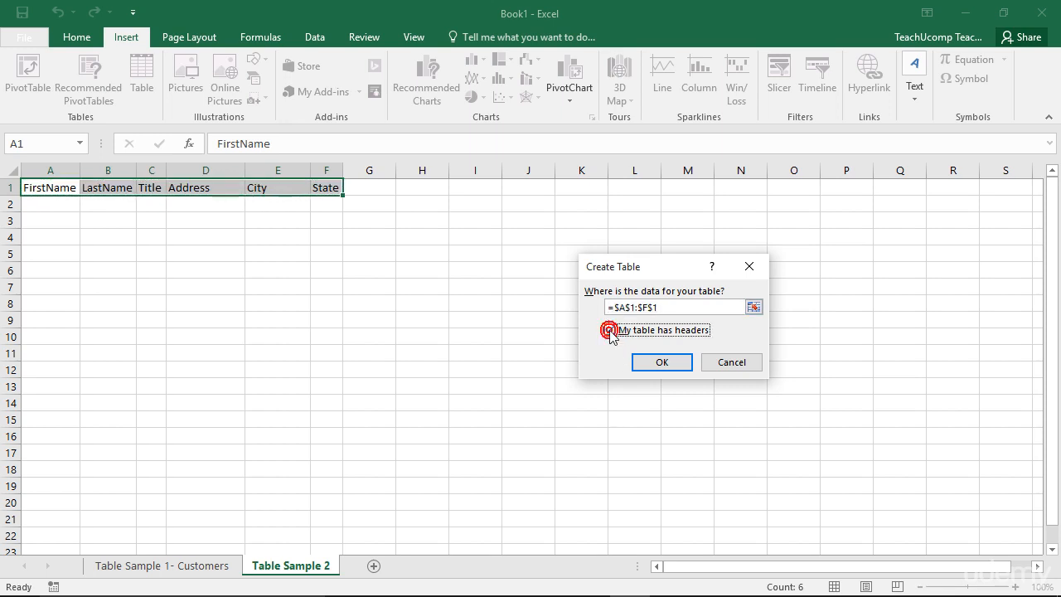
pyautogui.click(647, 362)
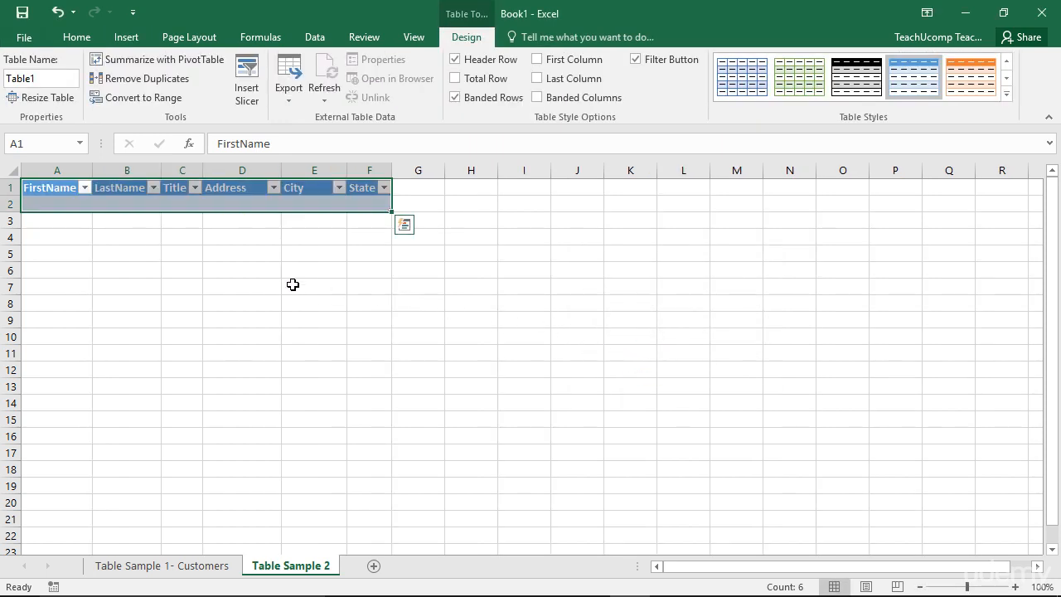
pyautogui.click(47, 204)
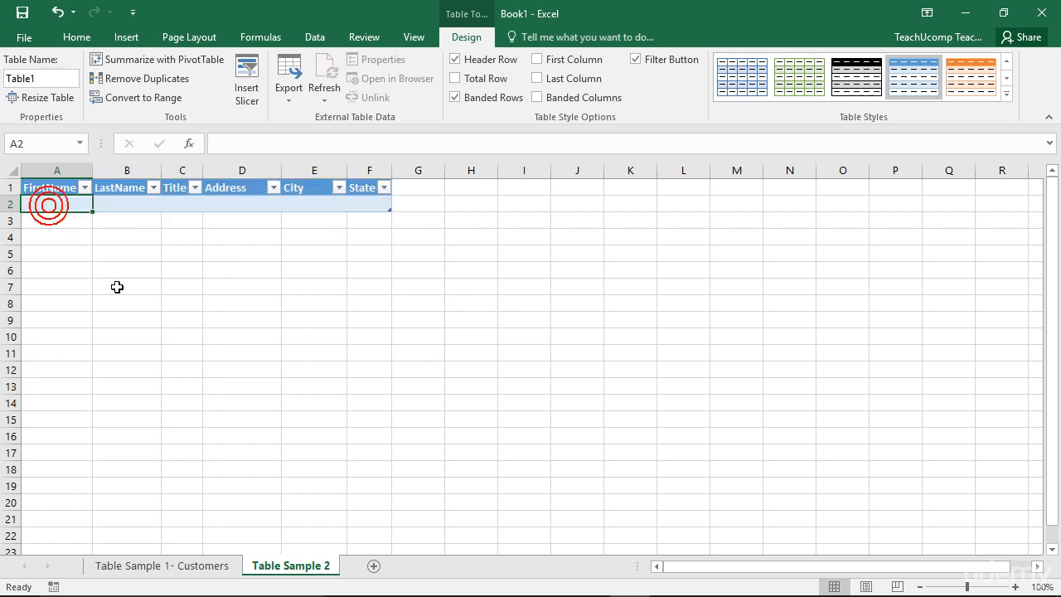
# Format A1:F5 on the Table Sample 1- Customers sheet as a table with headers, using the first black Medium style.
pyautogui.click(181, 566)
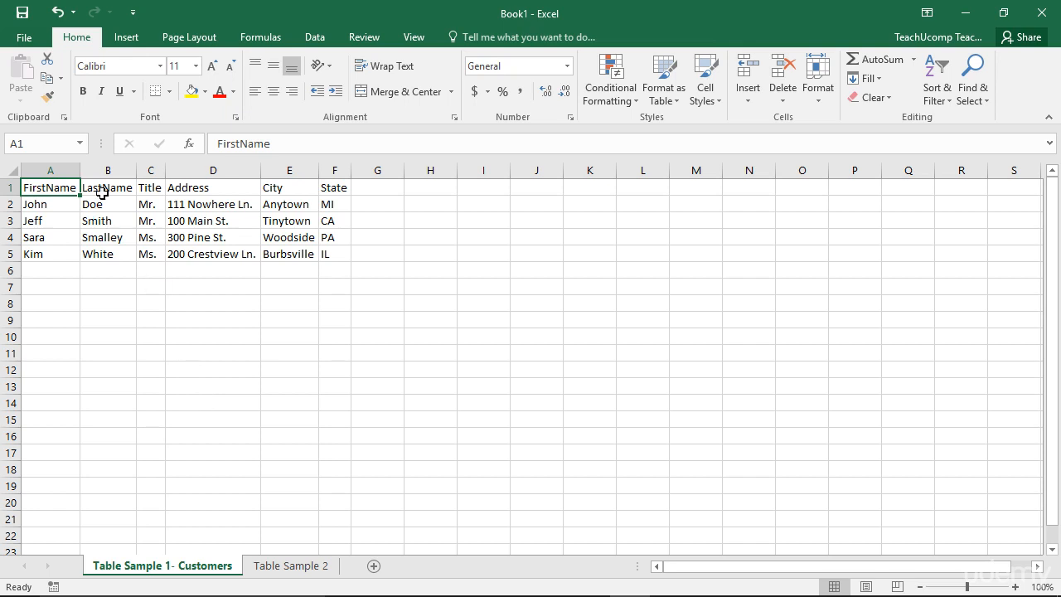
pyautogui.moveTo(43, 186); pyautogui.dragTo(327, 257)
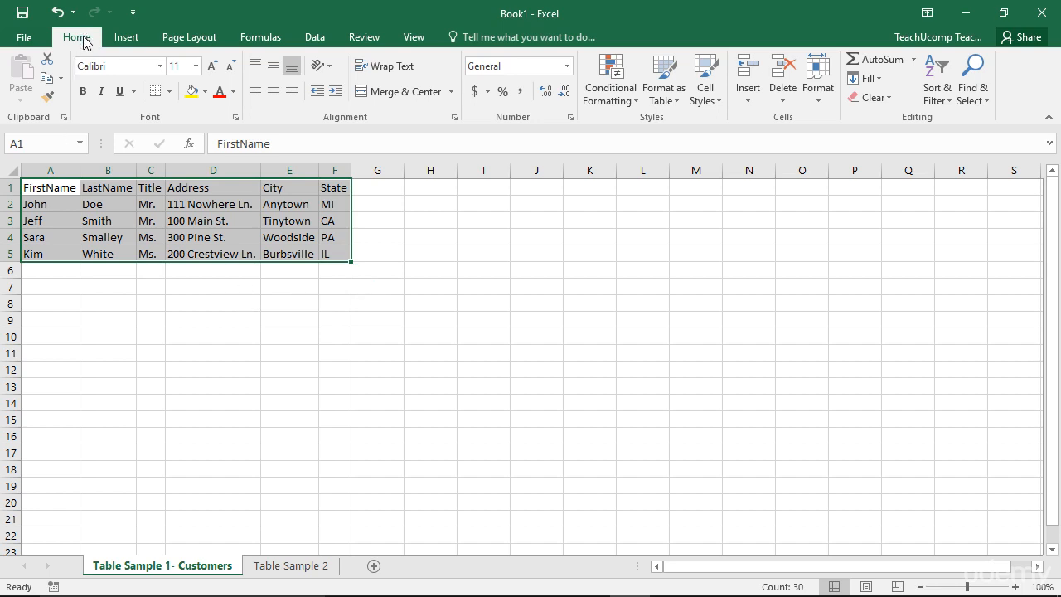
pyautogui.click(668, 99)
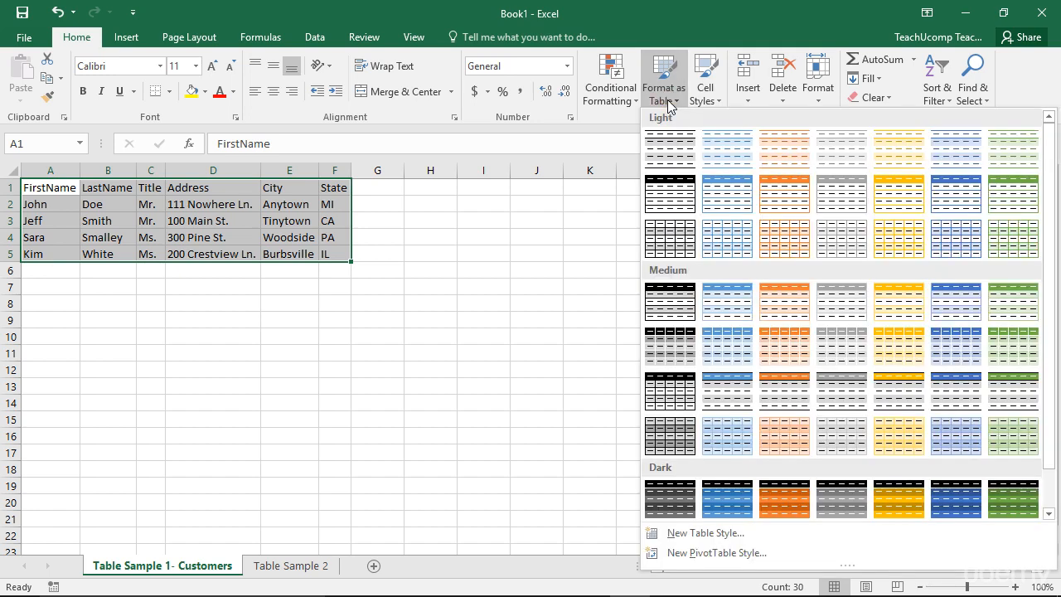
pyautogui.click(682, 306)
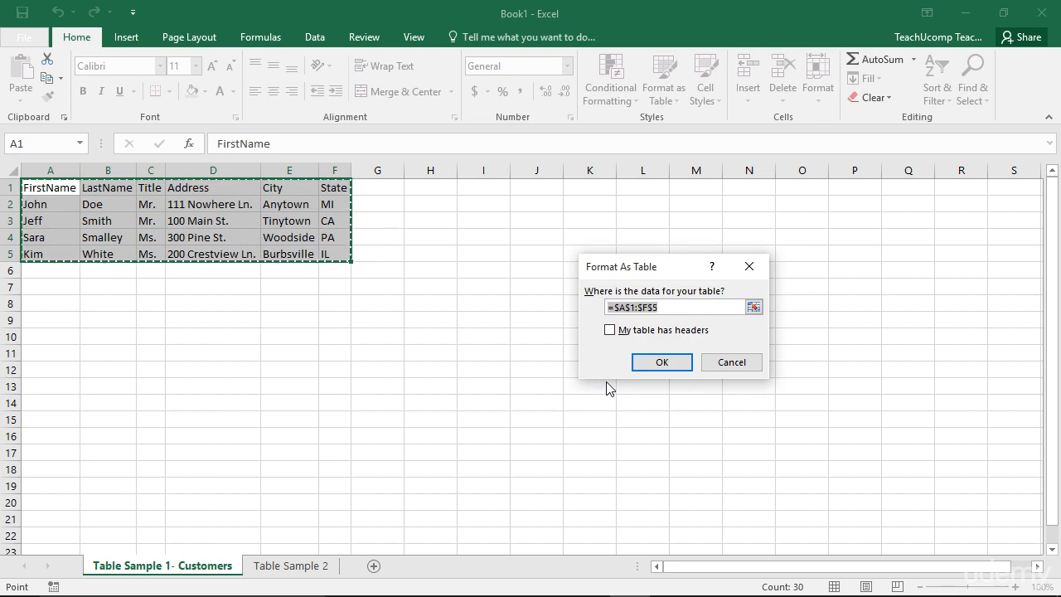
pyautogui.click(615, 331)
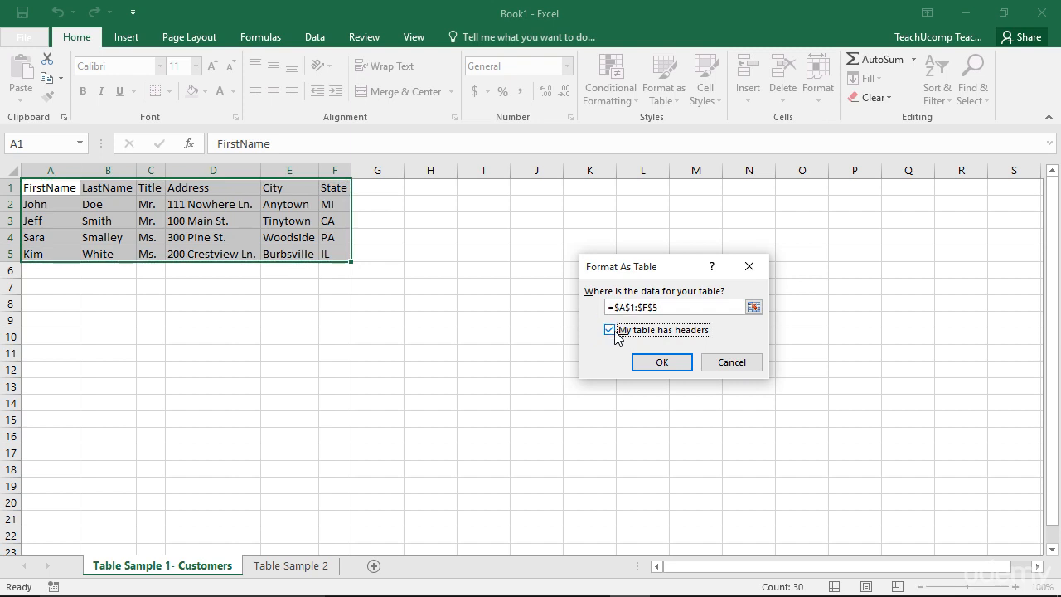
pyautogui.click(652, 366)
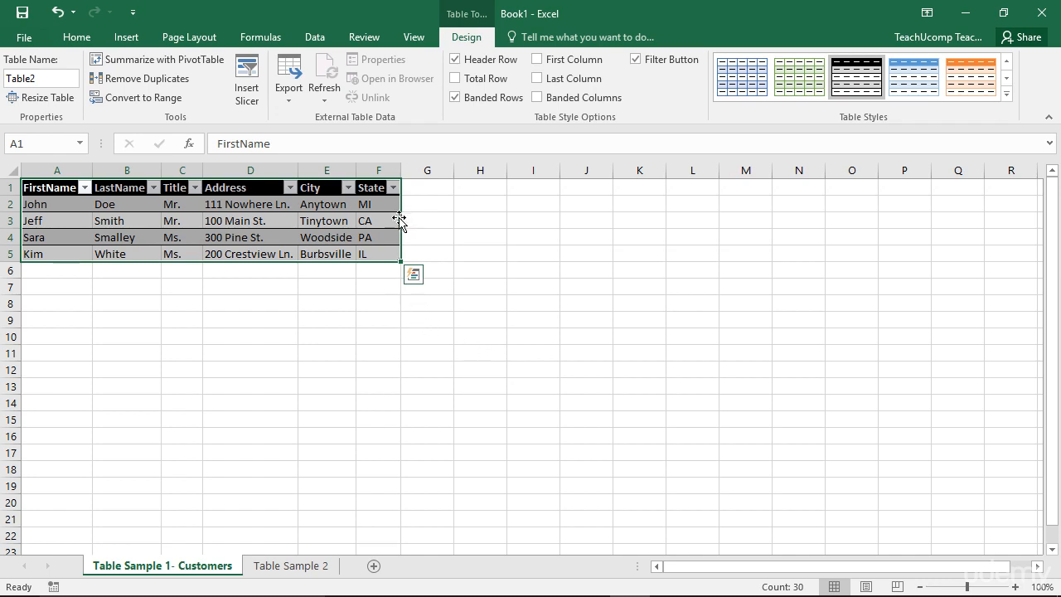
# View the sort and filter options of the State column, and close them without applying any.
pyautogui.click(368, 187)
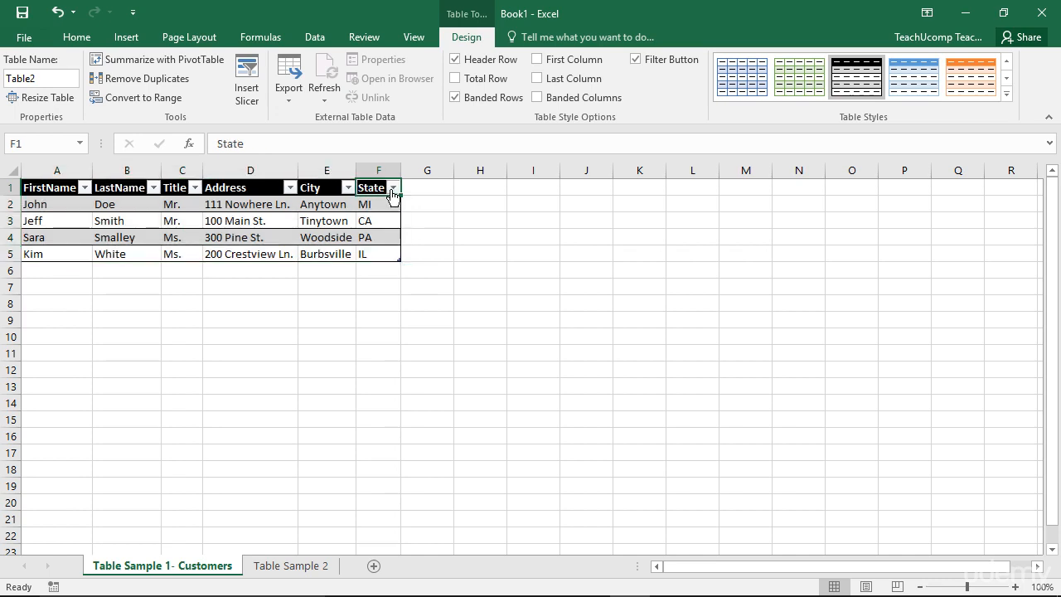
pyautogui.click(393, 188)
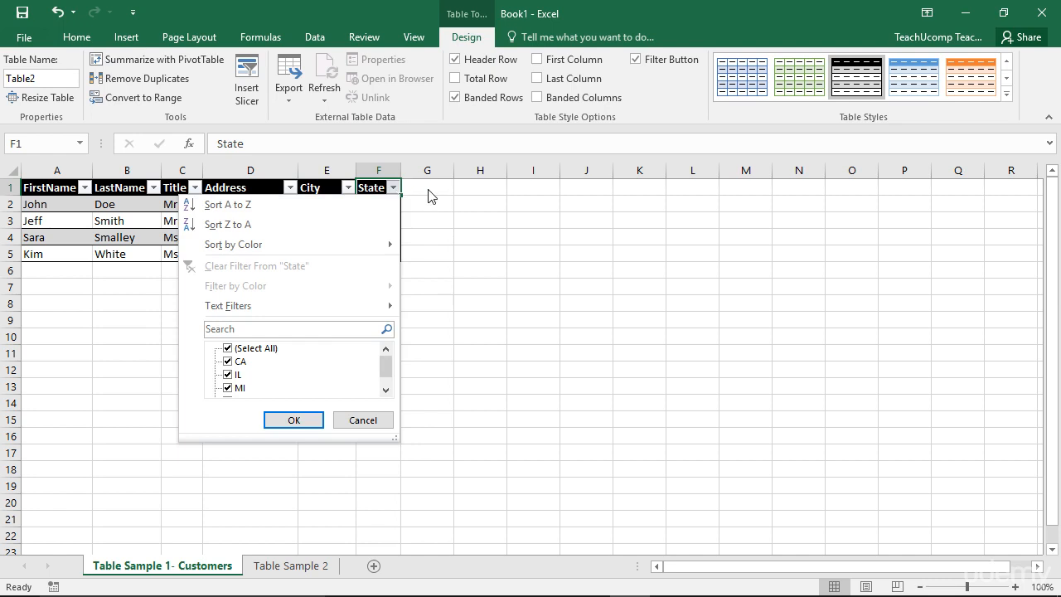
pyautogui.click(428, 189)
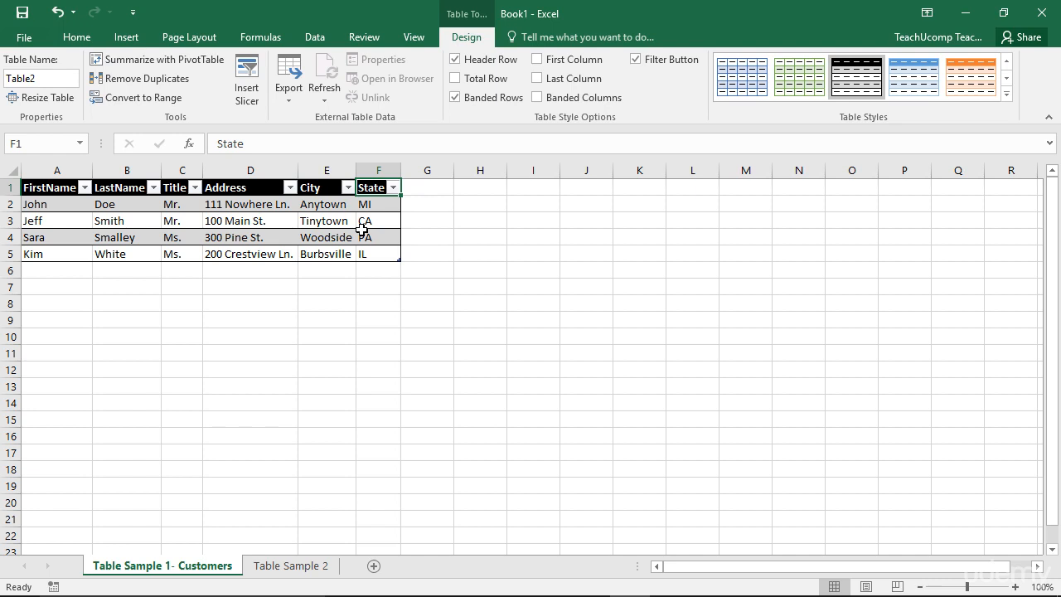
# Extend the customer table by one column into column G and rename the new column's header as Zip.
pyautogui.click(399, 257)
pyautogui.moveTo(399, 256); pyautogui.dragTo(444, 259)
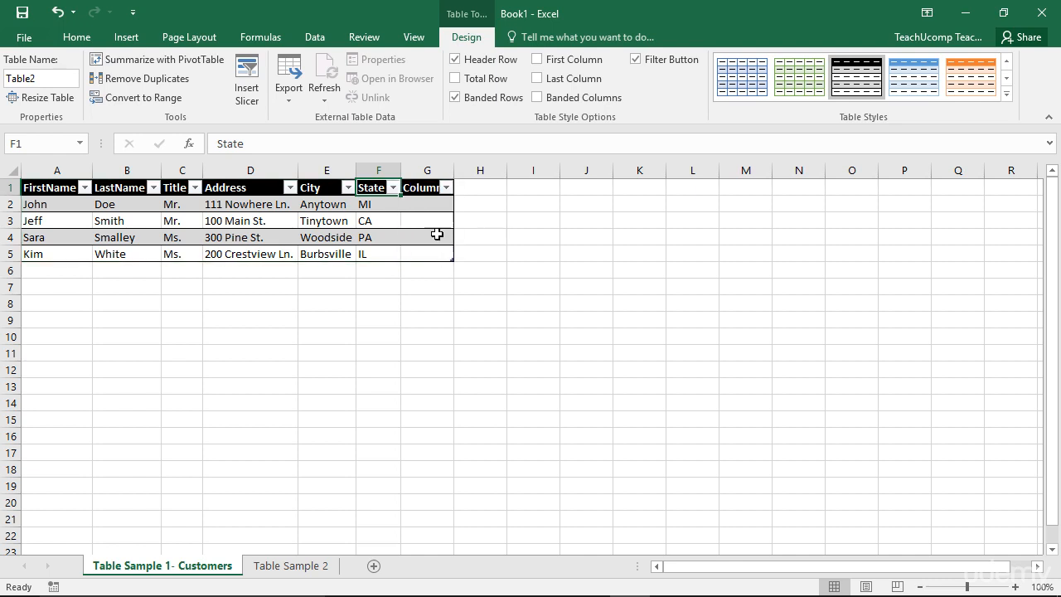
pyautogui.click(417, 188)
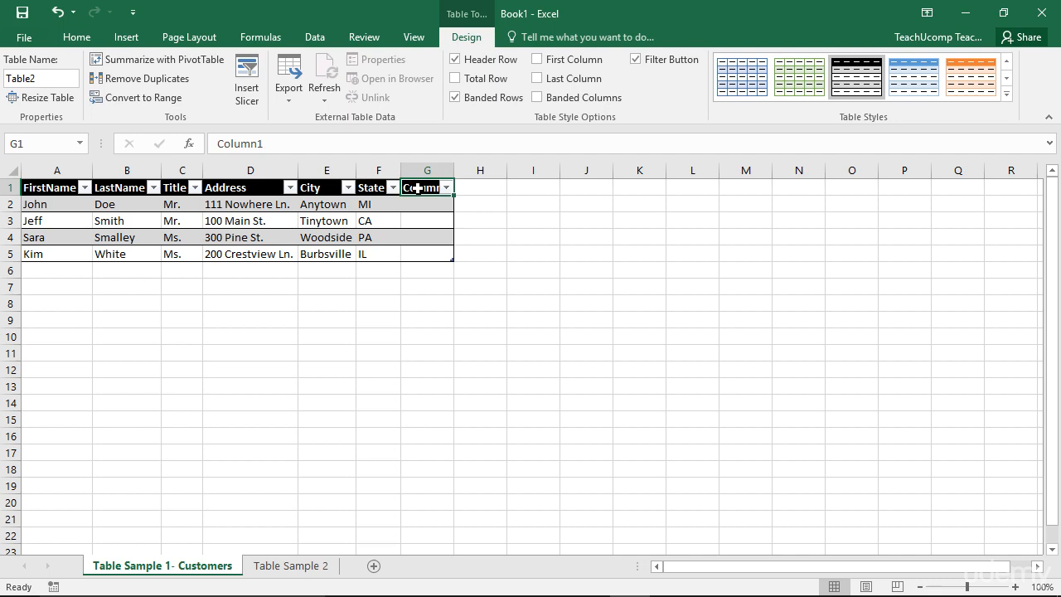
pyautogui.doubleClick(419, 188)
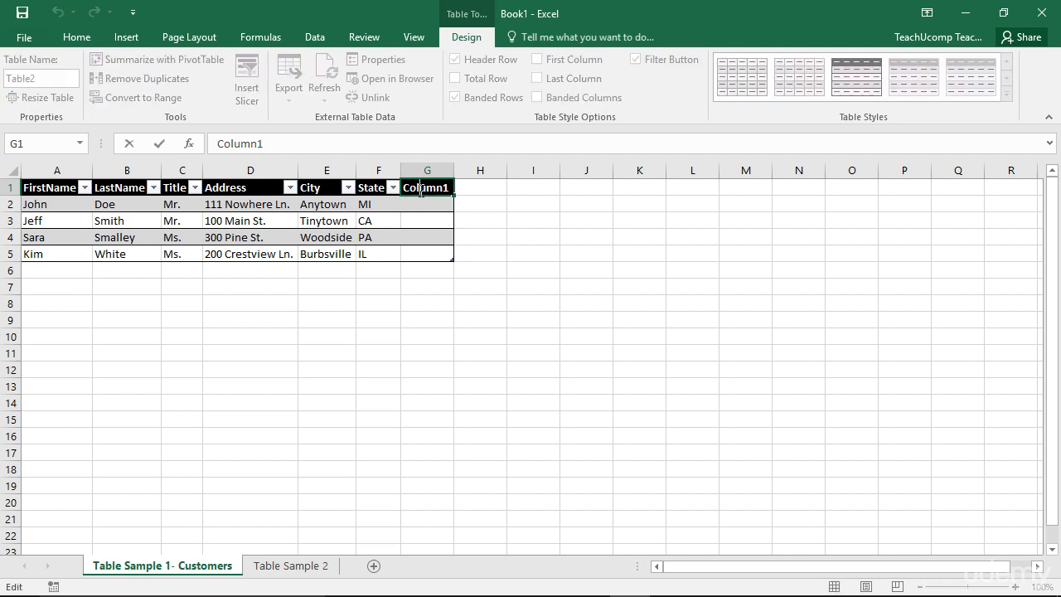
pyautogui.press('BackSpace')
pyautogui.press('BackSpace')
pyautogui.press('BackSpace')
pyautogui.press('BackSpace')
pyautogui.press('BackSpace')
pyautogui.press('BackSpace')
pyautogui.press('BackSpace')
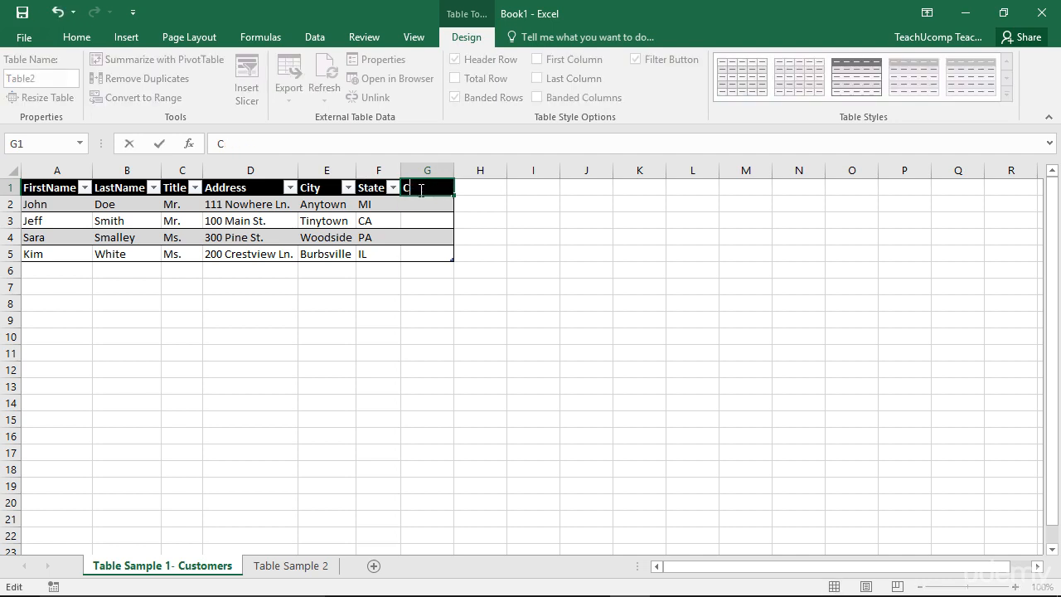
pyautogui.write('Zip')
pyautogui.press('Return')
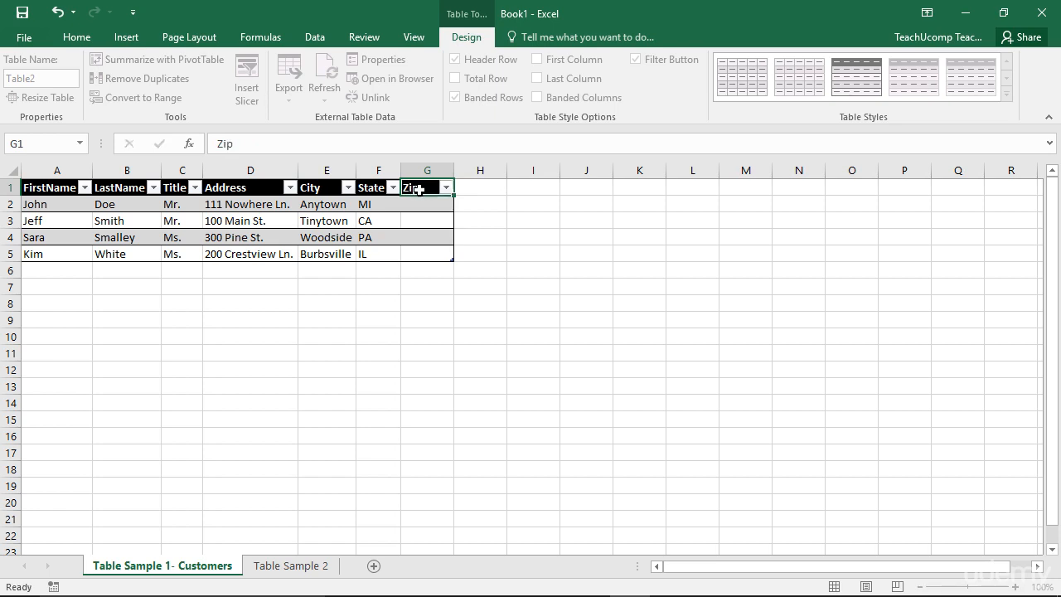